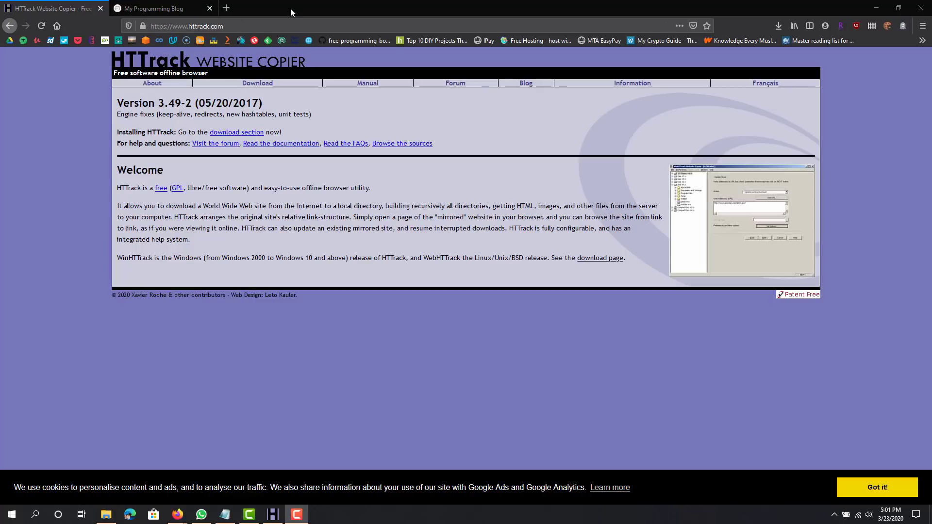
- Go to httrack.com's download page and highlight the recommended 64-bit httrack_x64 installer row
{"action": "left_click", "coordinate": [255, 84]}
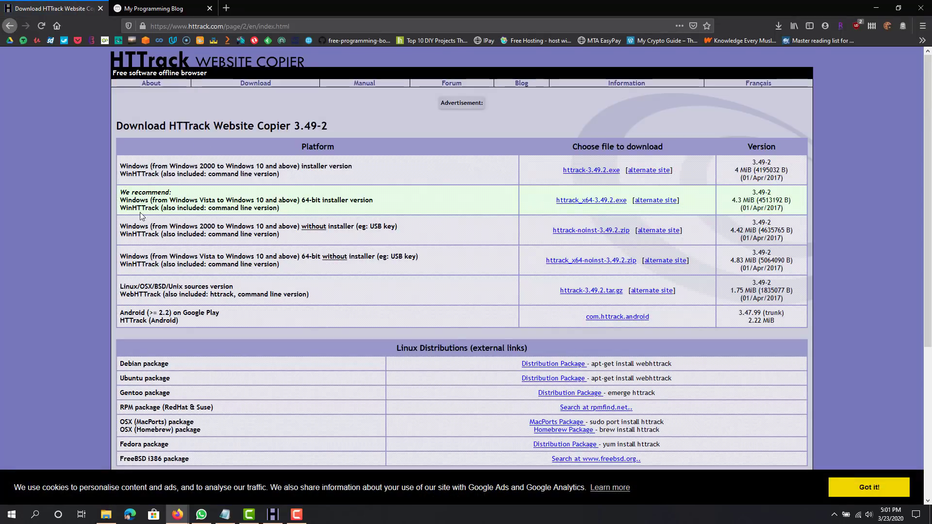
{"action": "left_click_drag", "start_coordinate": [120, 193], "coordinate": [295, 211]}
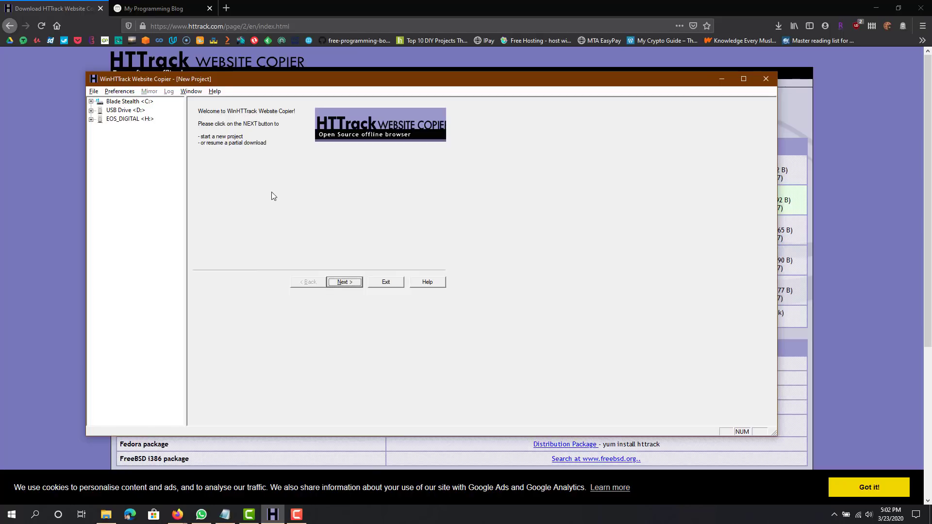
- Switch to the My Programming Blog tab, select its web address, and scroll through the homepage
{"action": "left_click", "coordinate": [188, 9]}
{"action": "left_click", "coordinate": [194, 25]}
{"action": "key", "text": "ctrl+c"}
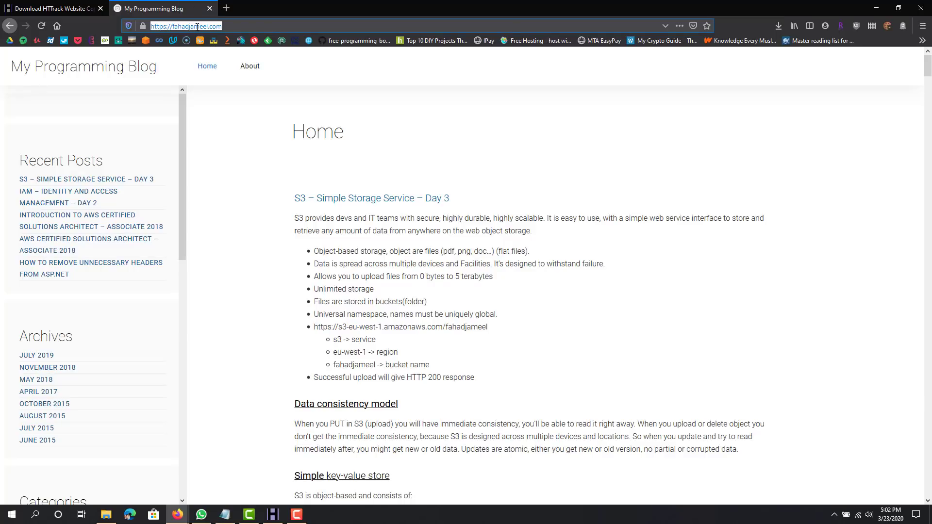
{"action": "scroll", "coordinate": [269, 196], "scroll_direction": "down", "scroll_amount": 3}
{"action": "scroll", "coordinate": [269, 196], "scroll_direction": "up", "scroll_amount": 3}
{"action": "scroll", "coordinate": [185, 272], "scroll_direction": "down", "scroll_amount": 8}
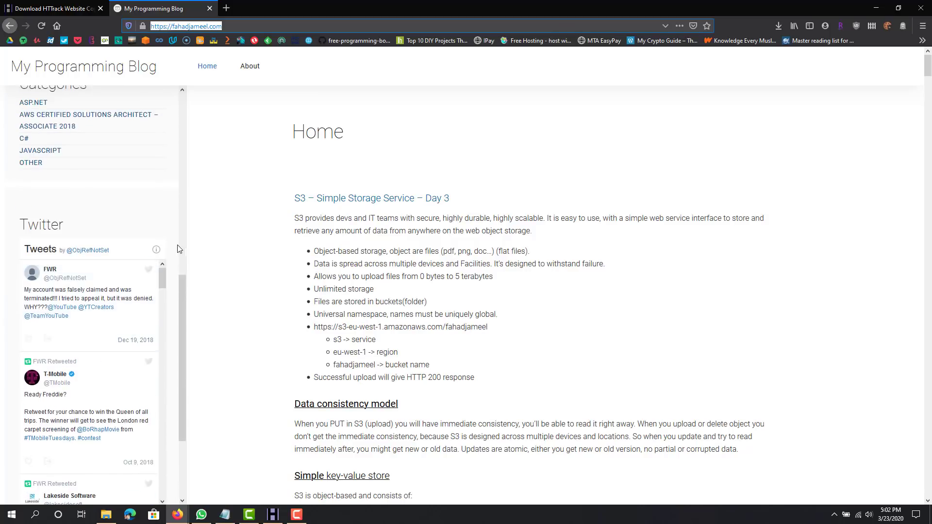
{"action": "scroll", "coordinate": [177, 249], "scroll_direction": "up", "scroll_amount": 8}
{"action": "scroll", "coordinate": [273, 253], "scroll_direction": "down", "scroll_amount": 9}
{"action": "middle_click", "coordinate": [250, 219]}
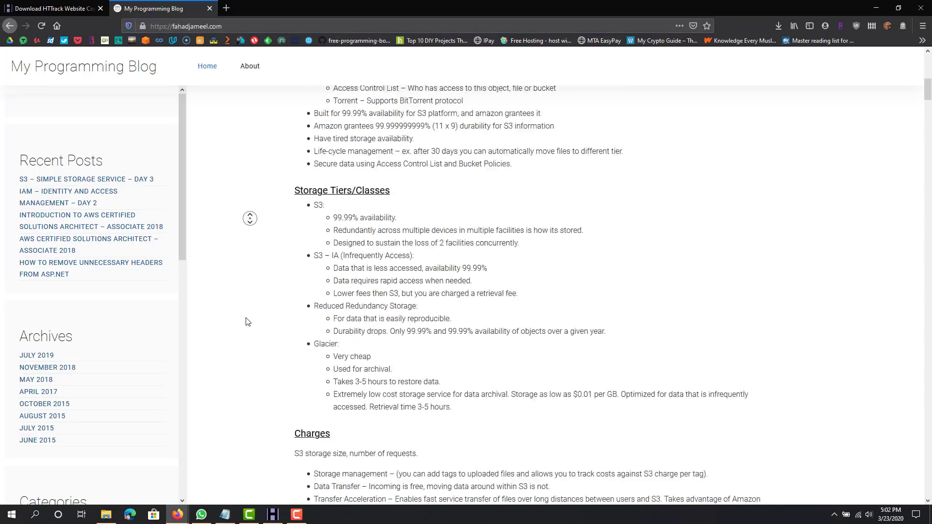
{"action": "middle_click", "coordinate": [246, 371]}
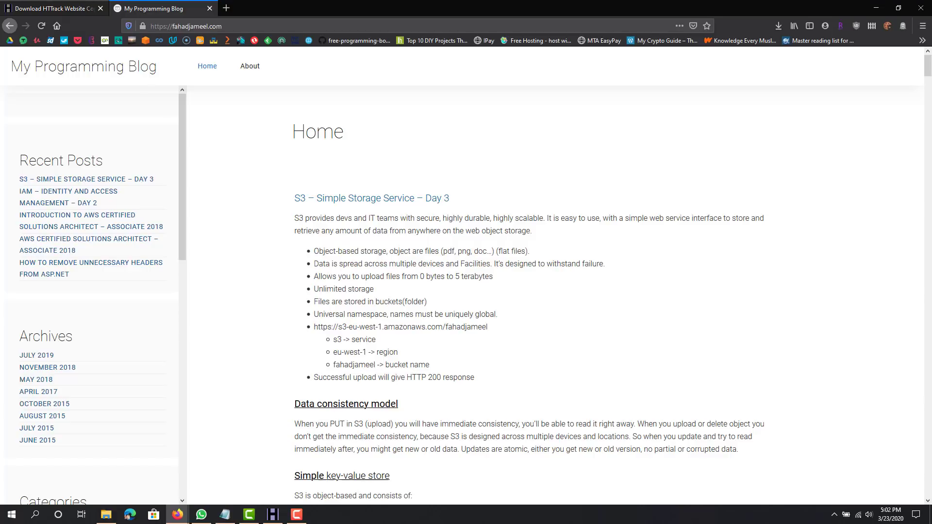
- Name a new WinHTTrack project after fahadjameel.com and confirm its base path is C:\My Web Sites
{"action": "left_click", "coordinate": [273, 515]}
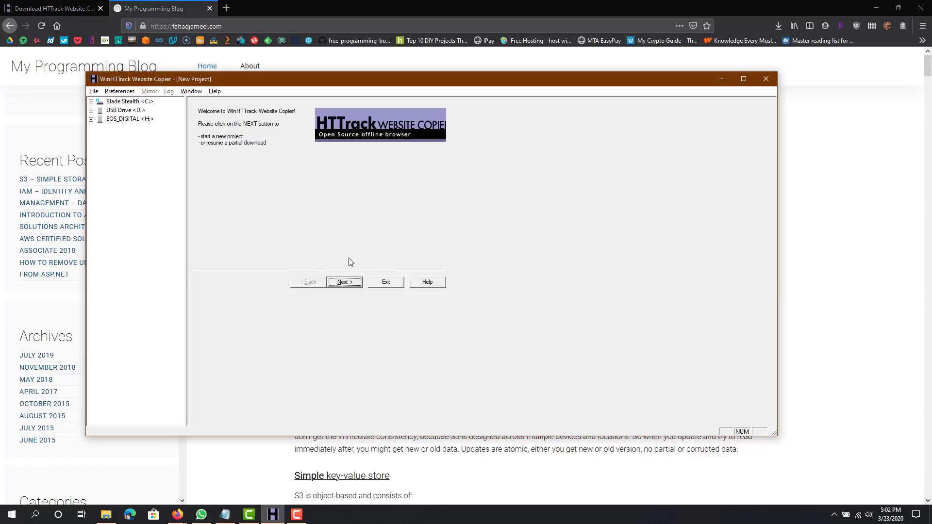
{"action": "left_click", "coordinate": [344, 282]}
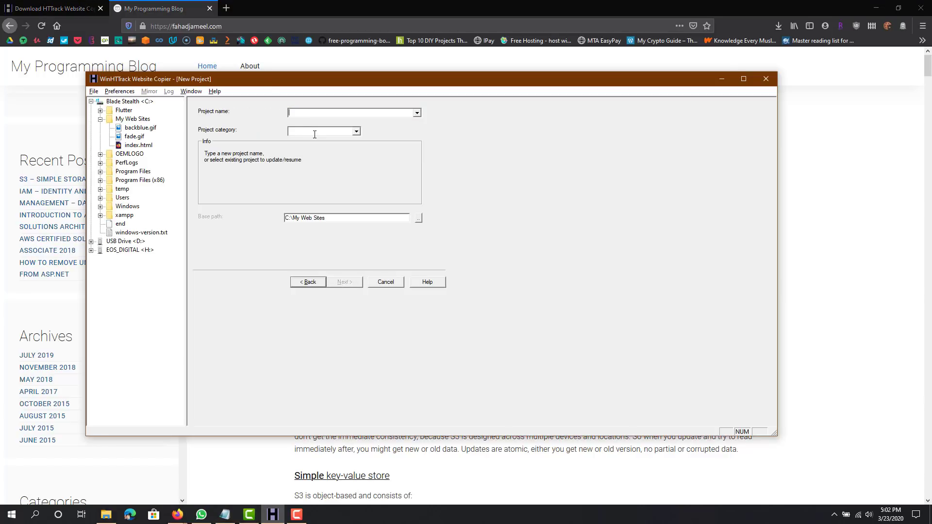
{"action": "type", "text": "https___fahadjameel.com_"}
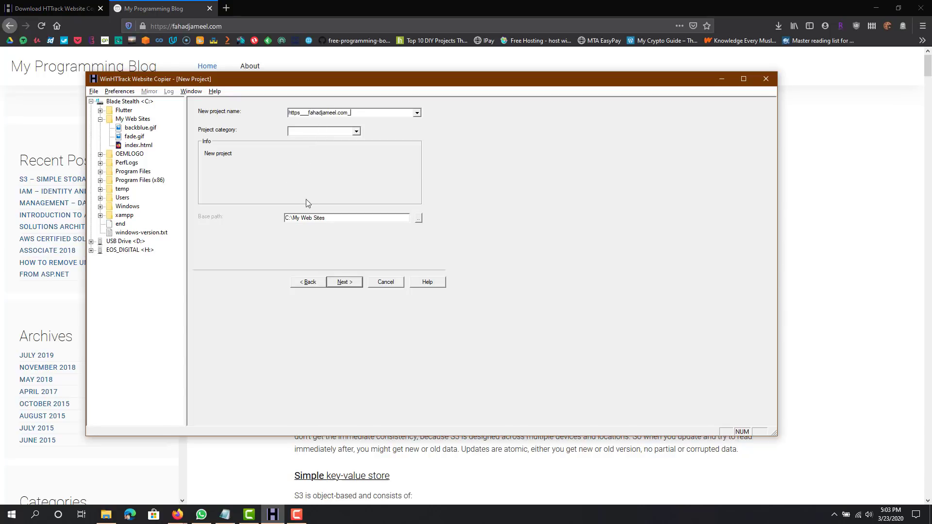
{"action": "left_click", "coordinate": [339, 218]}
- Advance to the Mirroring Mode step and show the list of mirroring actions
{"action": "left_click", "coordinate": [346, 282]}
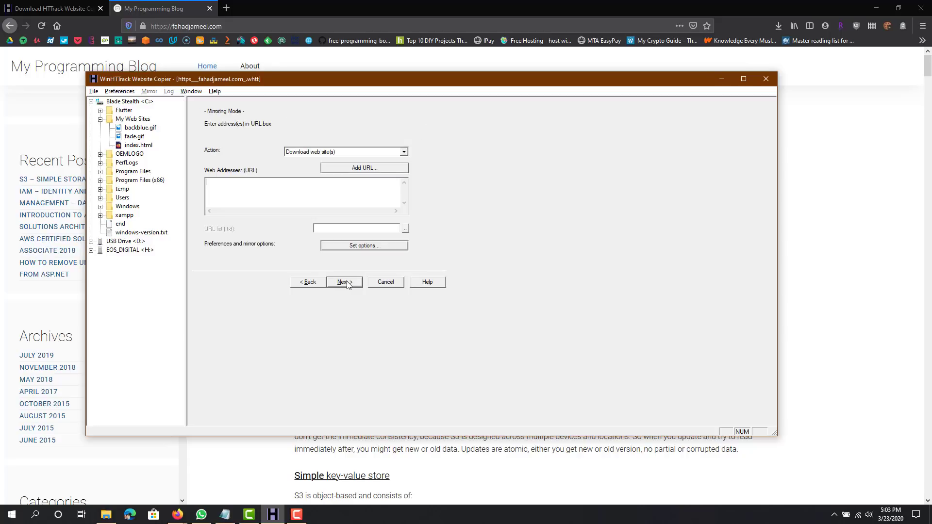
{"action": "left_click", "coordinate": [331, 153]}
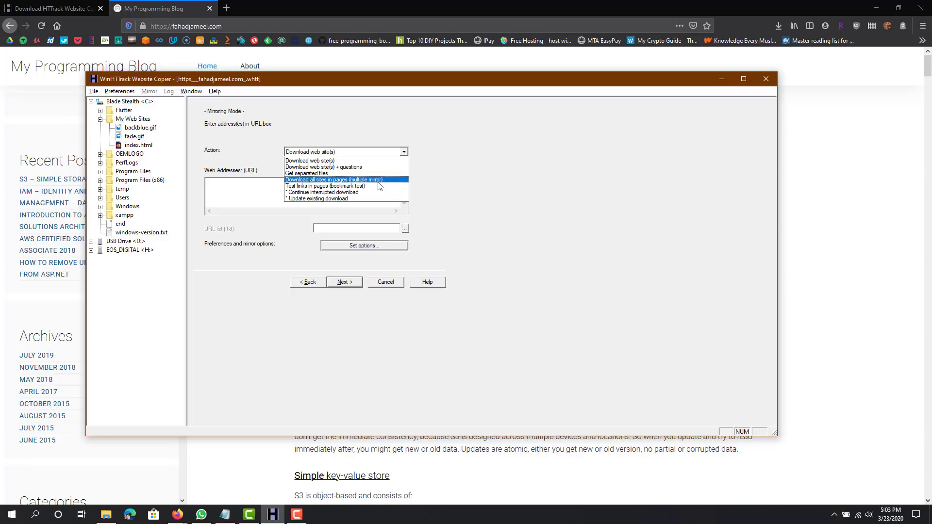
{"action": "left_click", "coordinate": [303, 160]}
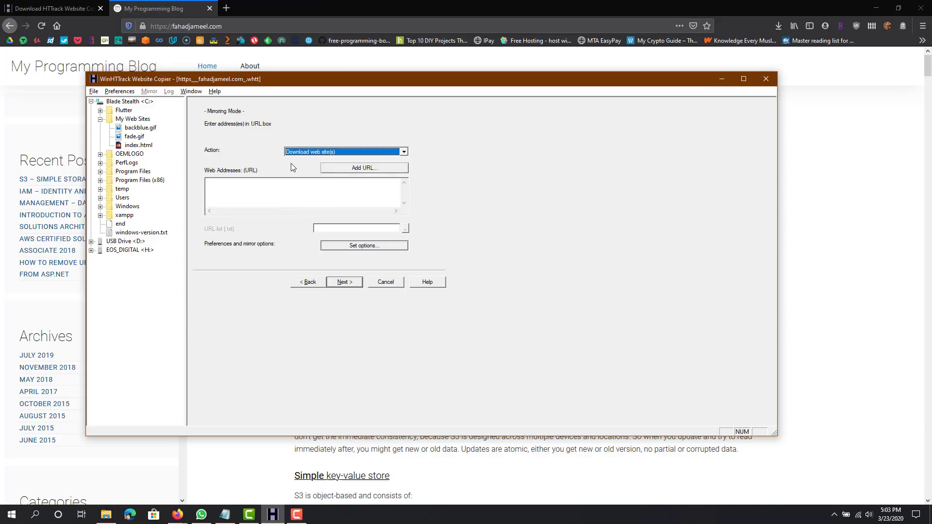
{"action": "left_click", "coordinate": [328, 170]}
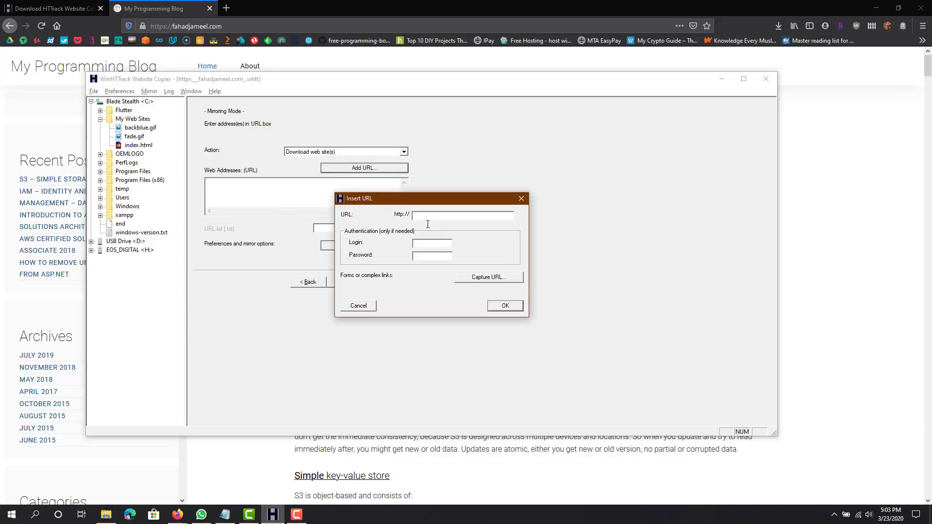
{"action": "key", "text": "ctrl+v"}
{"action": "left_click", "coordinate": [437, 247]}
{"action": "left_click", "coordinate": [439, 254]}
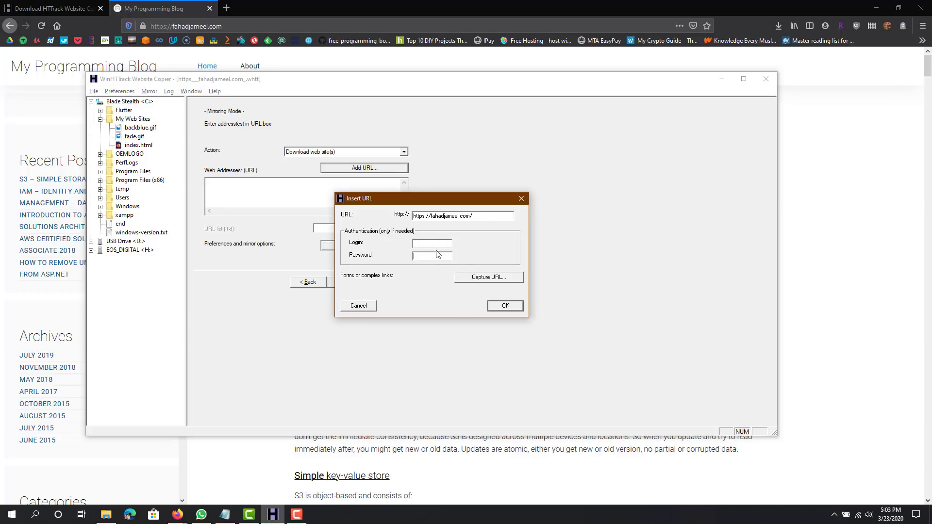
{"action": "left_click", "coordinate": [505, 306]}
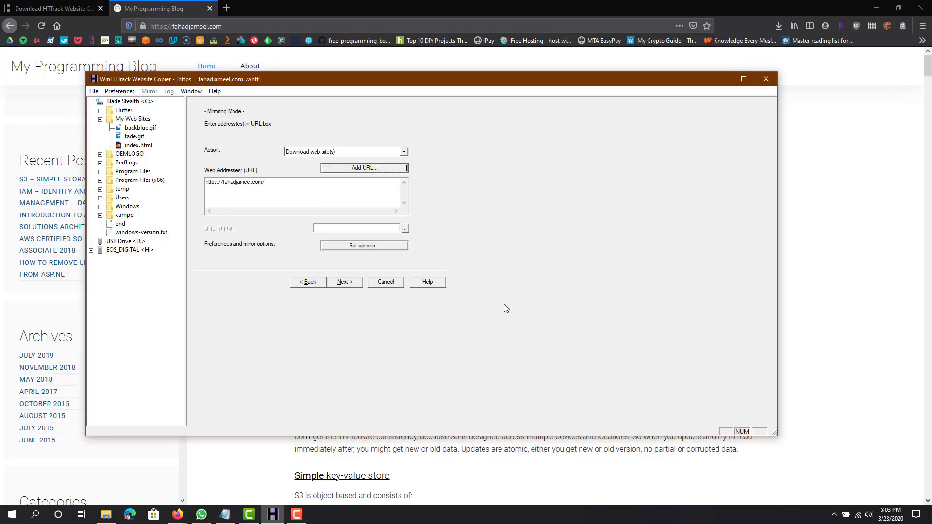
{"action": "left_click", "coordinate": [317, 181]}
{"action": "key", "text": "ctrl+v"}
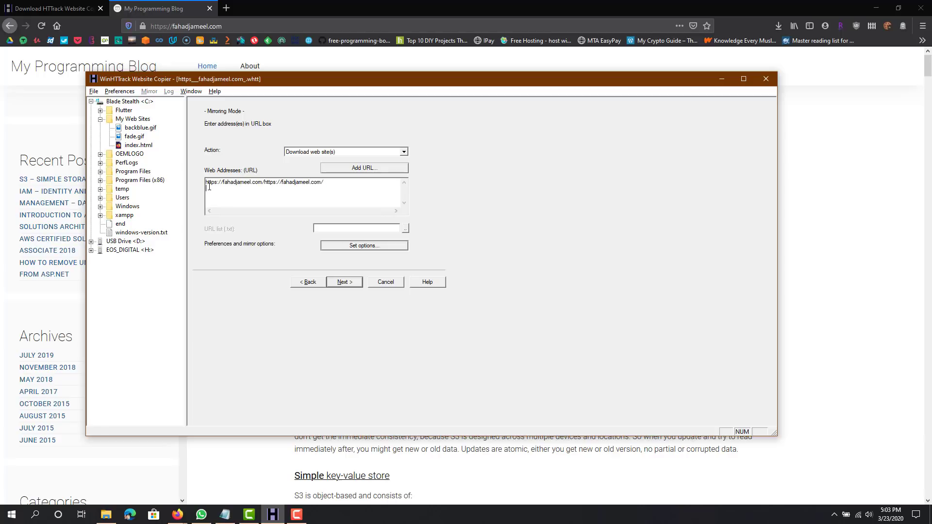
{"action": "key", "text": "ctrl+a"}
{"action": "key", "text": "ctrl+v"}
- Move on to the connection parameters page, leaving Do not use remote access connection selected
{"action": "left_click", "coordinate": [342, 282]}
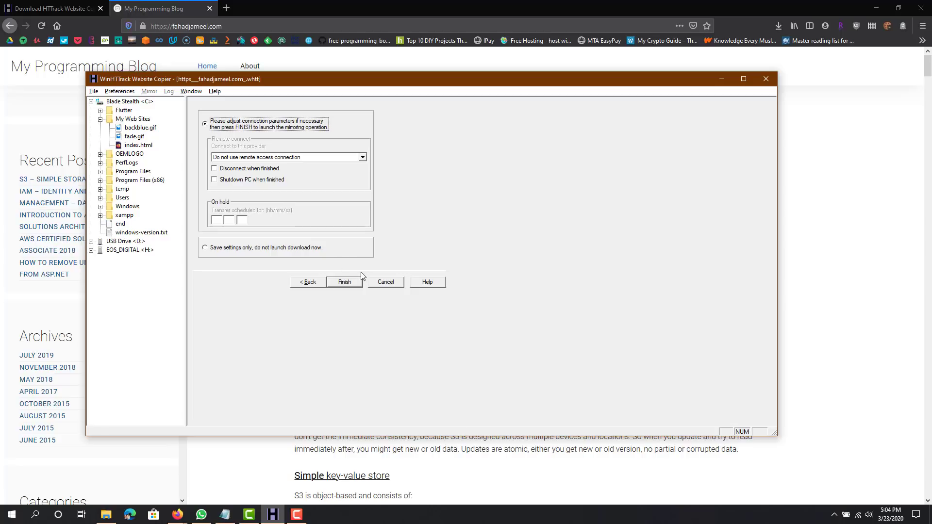
- Finish the wizard so WinHTTrack begins downloading fahadjameel.com into the local mirror
{"action": "left_click", "coordinate": [345, 283]}
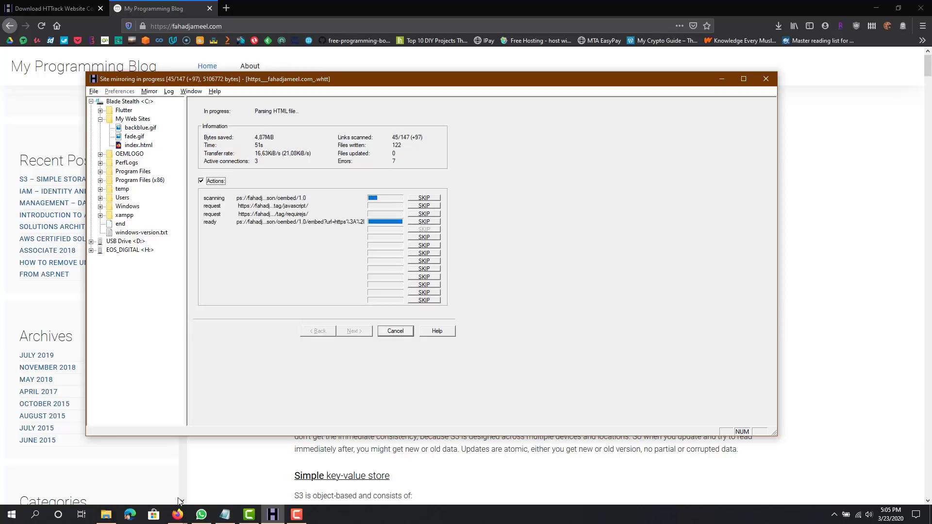
- Inspect C:\My Web Sites, opening the project and fahadjameel.com folders, with mirroring progress kept visible
{"action": "left_click", "coordinate": [106, 515]}
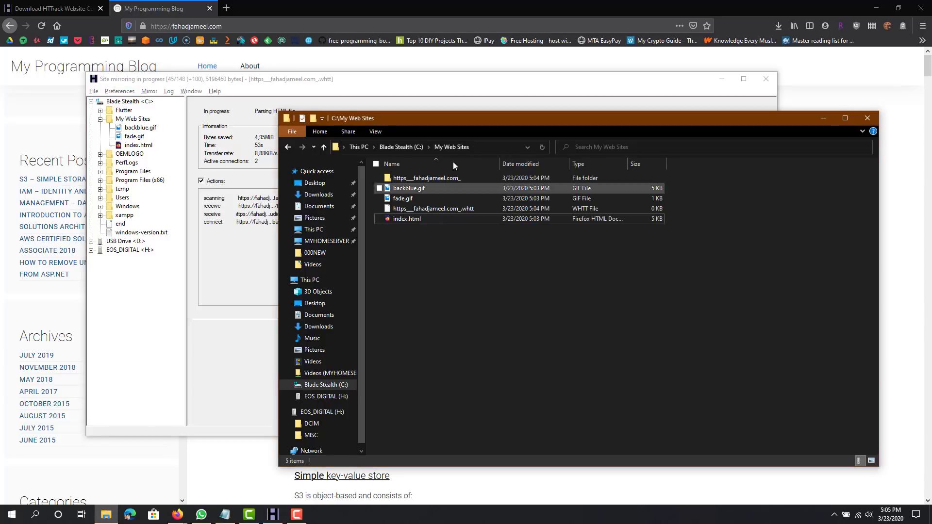
{"action": "left_click", "coordinate": [545, 146]}
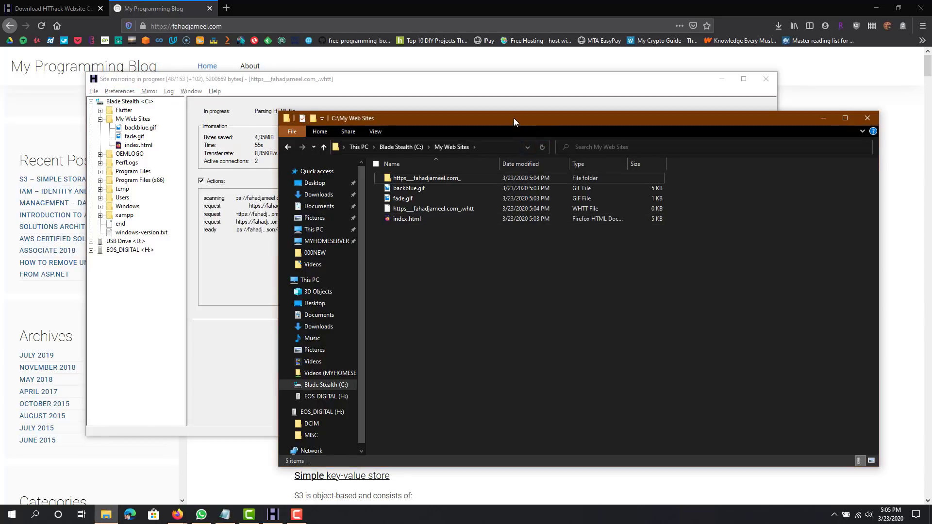
{"action": "left_click_drag", "start_coordinate": [514, 118], "coordinate": [486, 104]}
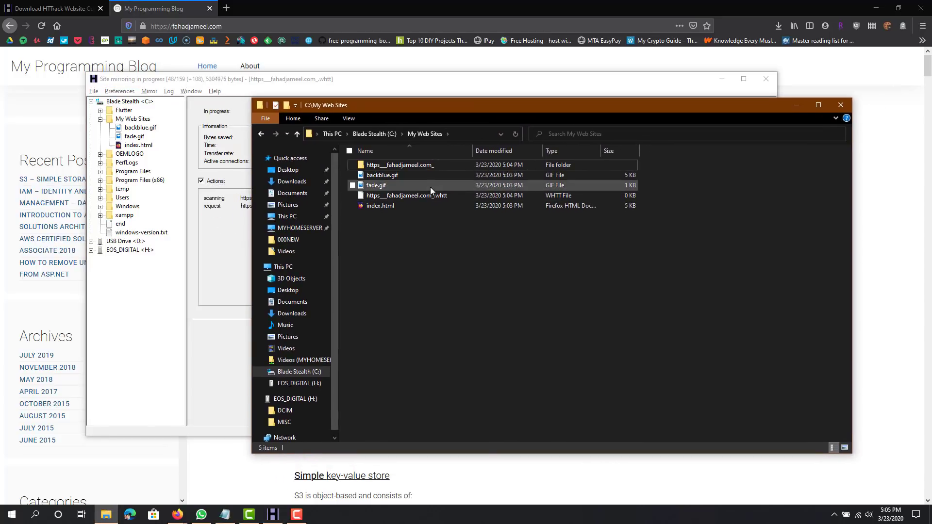
{"action": "double_click", "coordinate": [411, 166]}
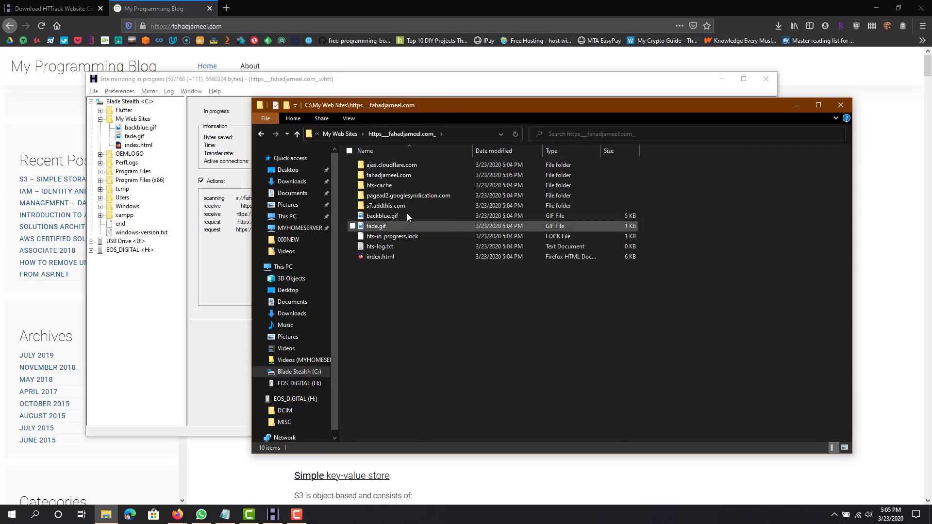
{"action": "double_click", "coordinate": [407, 176]}
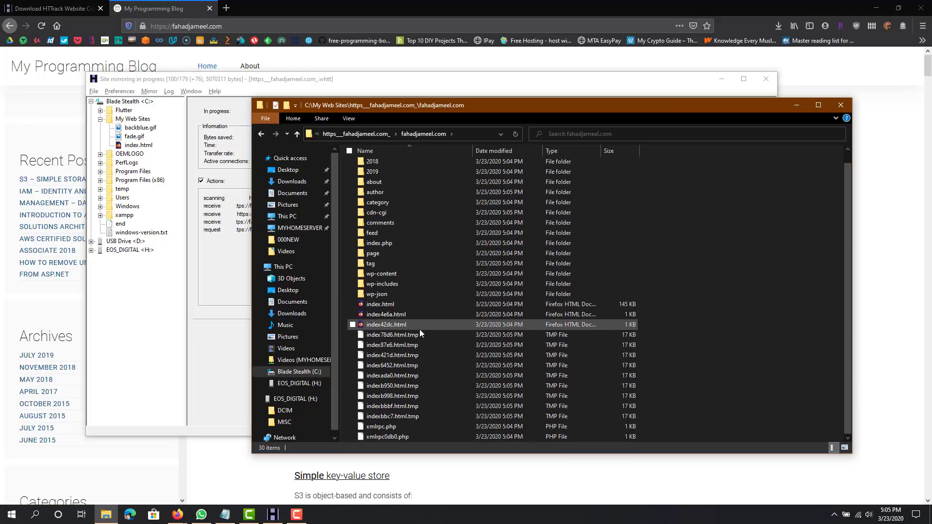
{"action": "scroll", "coordinate": [419, 321], "scroll_direction": "down", "scroll_amount": 1}
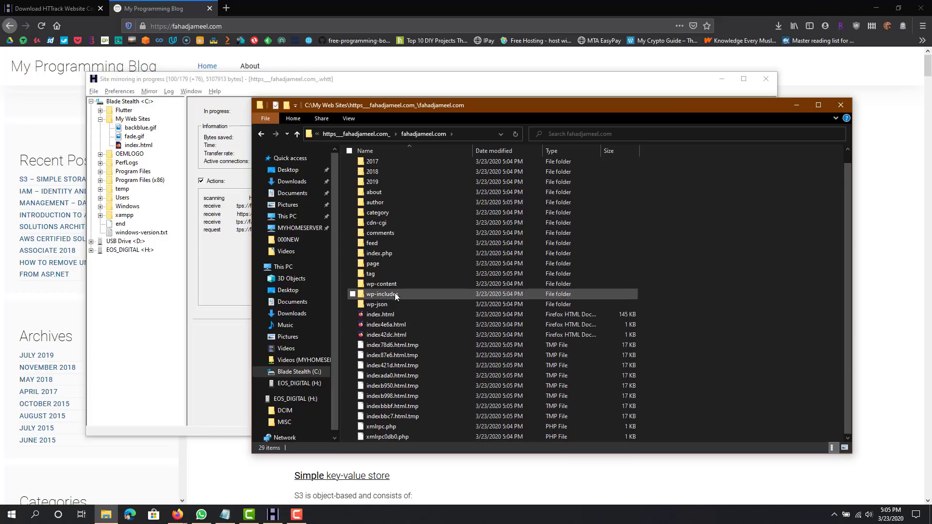
{"action": "left_click", "coordinate": [366, 134]}
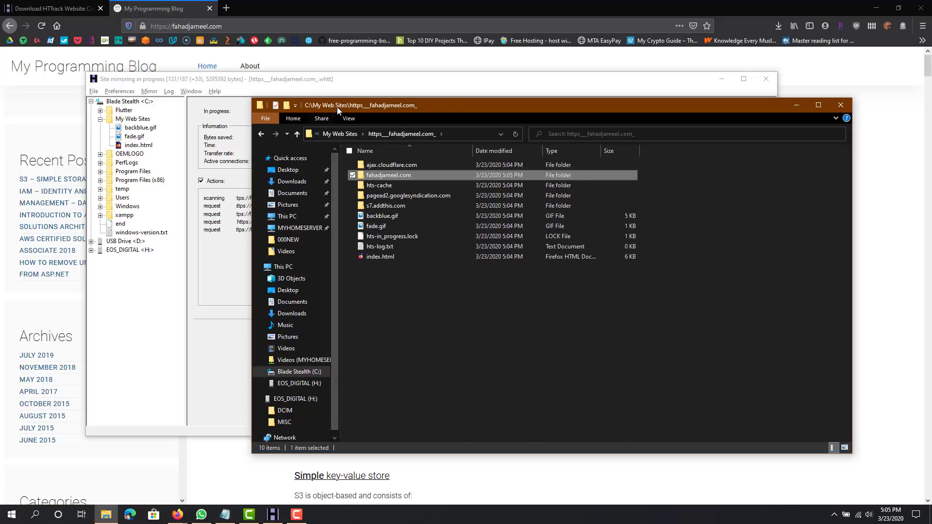
{"action": "left_click_drag", "start_coordinate": [367, 110], "coordinate": [435, 130]}
{"action": "left_click_drag", "start_coordinate": [356, 86], "coordinate": [328, 81]}
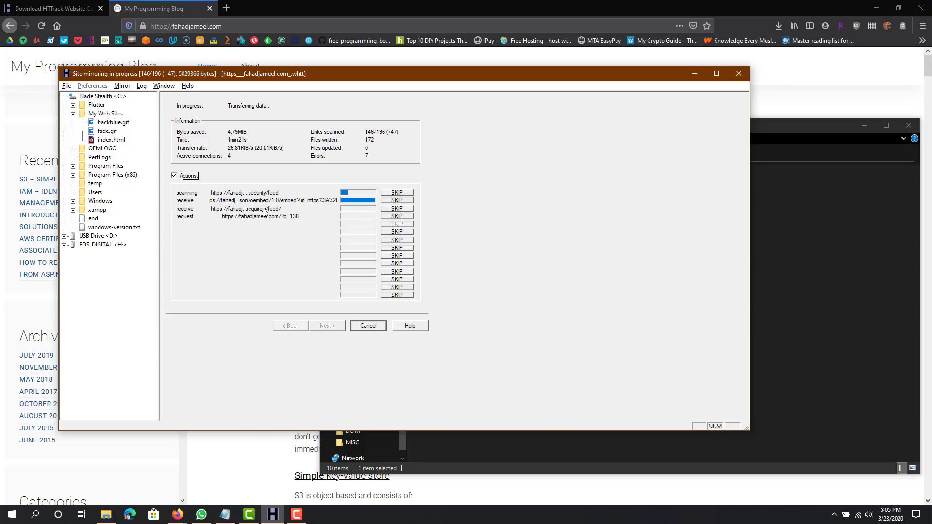
- Cancel the running mirror, confirm the Stop WinHTTrack? prompt, and review the errors-and-warnings log
{"action": "left_click", "coordinate": [860, 282]}
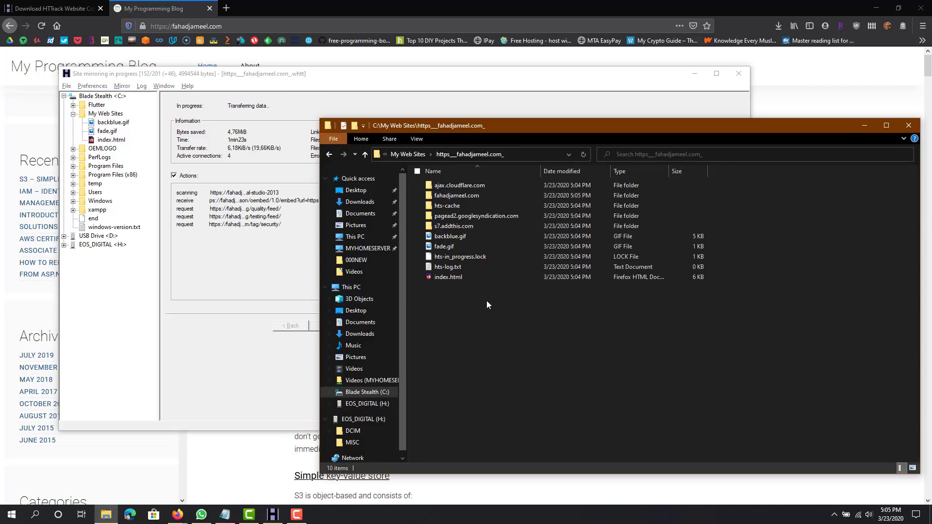
{"action": "left_click", "coordinate": [270, 243]}
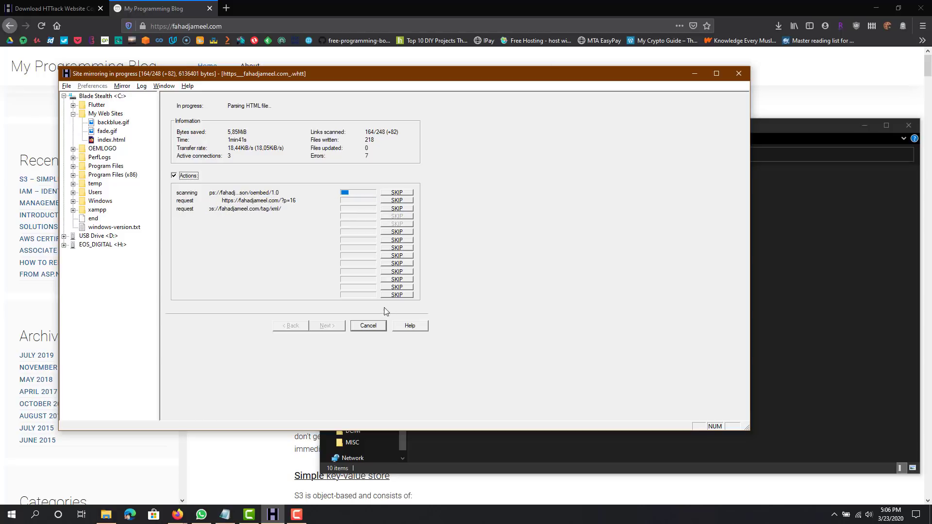
{"action": "left_click", "coordinate": [367, 326]}
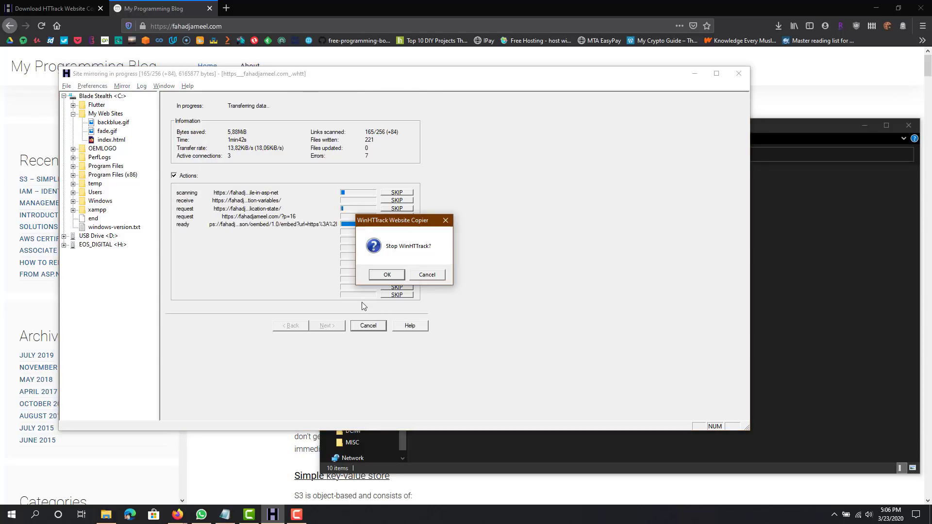
{"action": "left_click", "coordinate": [384, 277]}
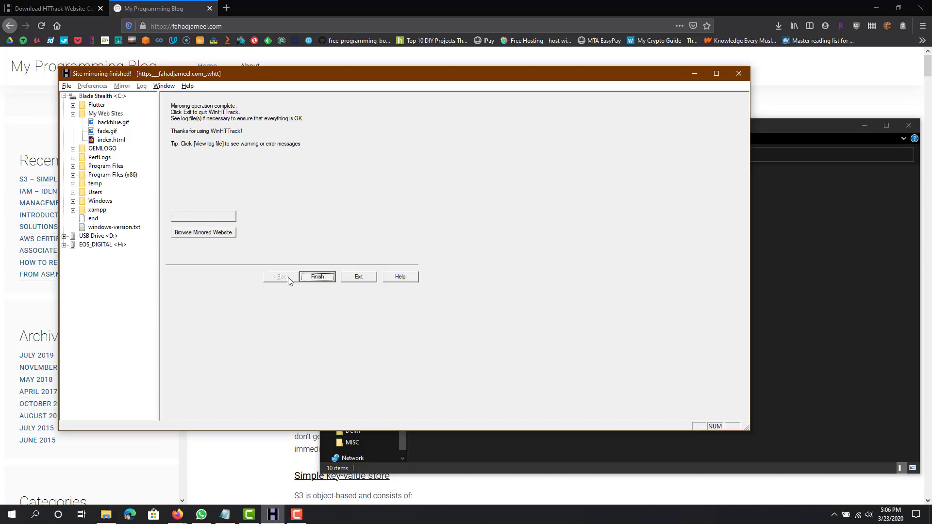
{"action": "left_click", "coordinate": [180, 220]}
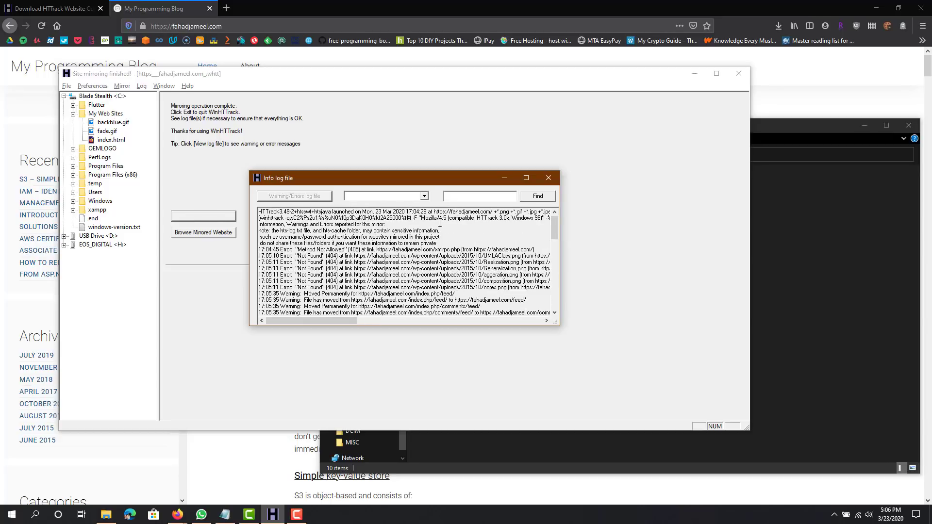
{"action": "left_click", "coordinate": [547, 178]}
- Open the mirrored index.html in Firefox and reload it from its local C:/My Web Sites address
{"action": "left_click", "coordinate": [894, 272]}
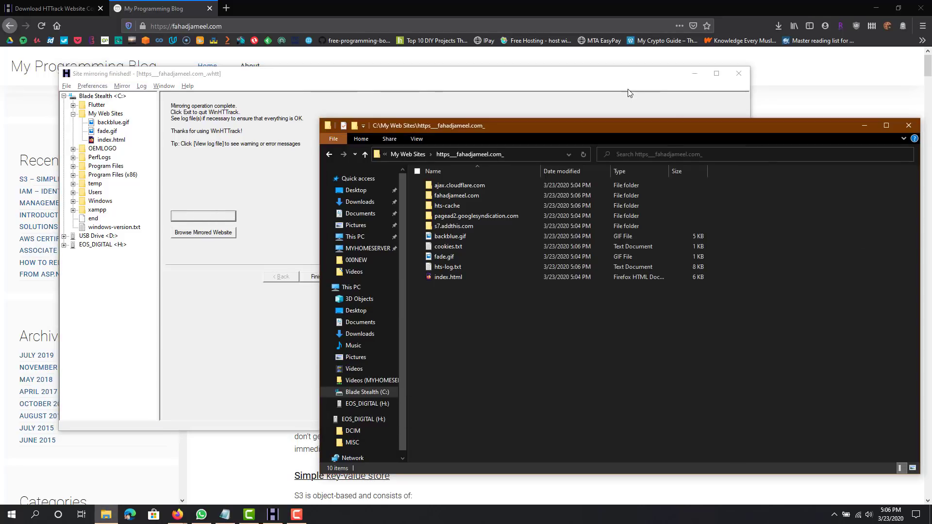
{"action": "left_click_drag", "start_coordinate": [605, 126], "coordinate": [538, 109]}
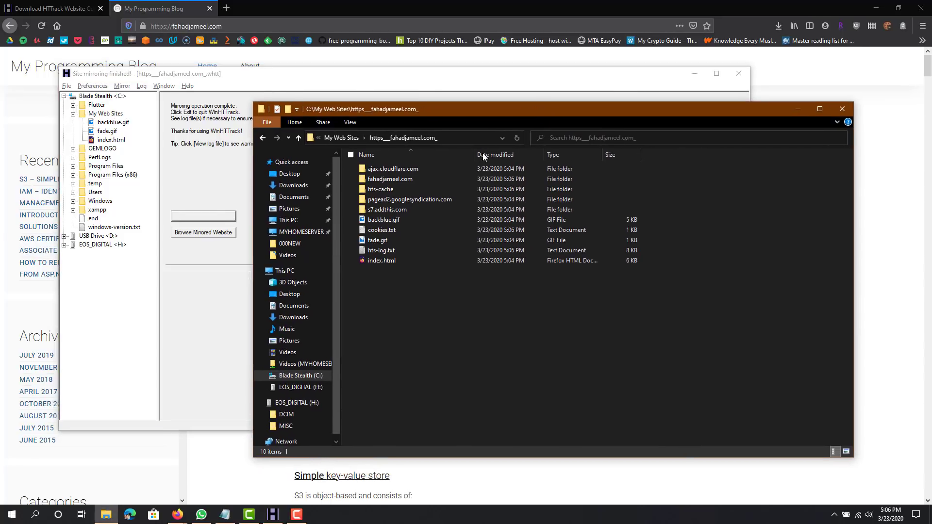
{"action": "left_click", "coordinate": [383, 263]}
{"action": "double_click", "coordinate": [384, 263]}
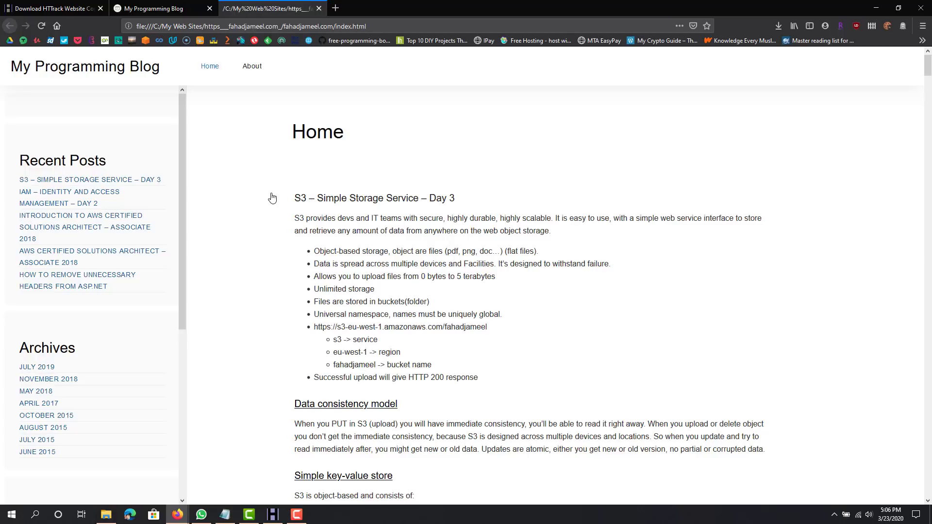
{"action": "left_click_drag", "start_coordinate": [211, 26], "coordinate": [377, 22]}
{"action": "key", "text": "ctrl+a"}
{"action": "left_click", "coordinate": [379, 23]}
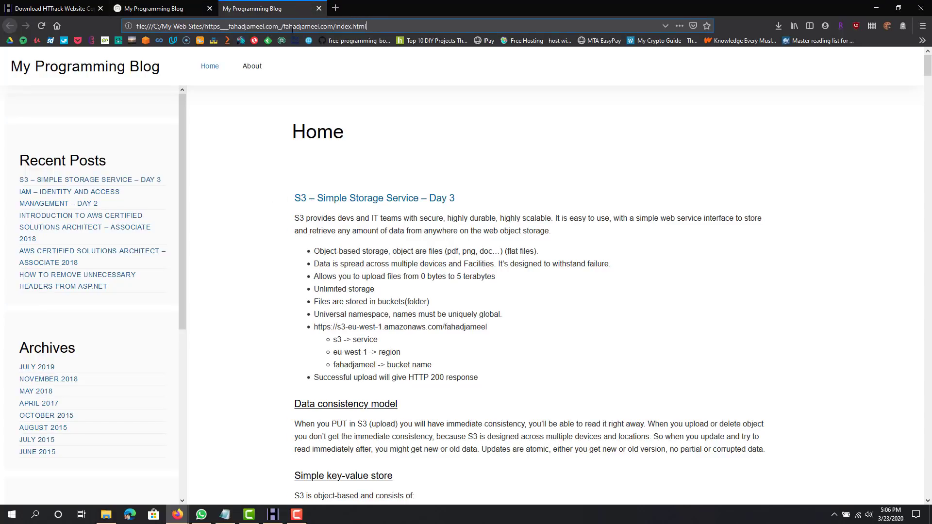
{"action": "key", "text": "ctrl+a"}
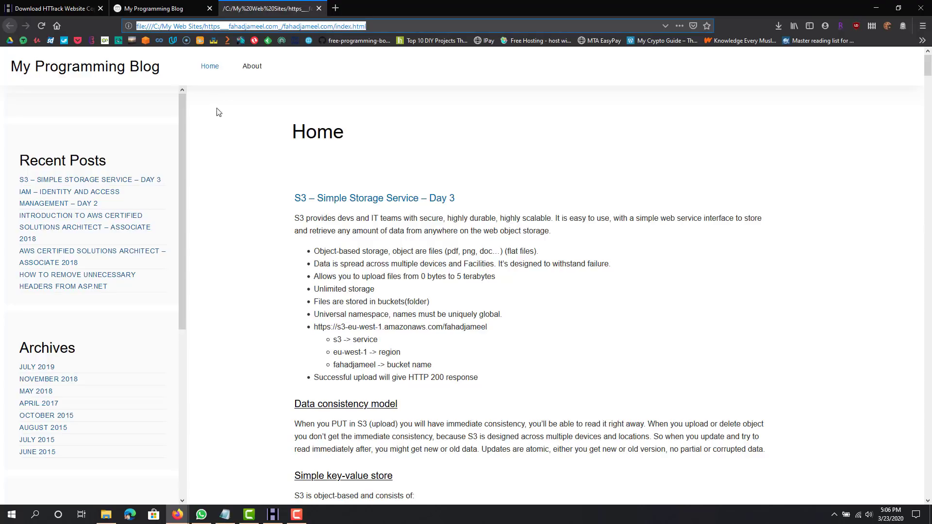
{"action": "key", "text": "Return"}
{"action": "scroll", "coordinate": [230, 252], "scroll_direction": "down", "scroll_amount": 2}
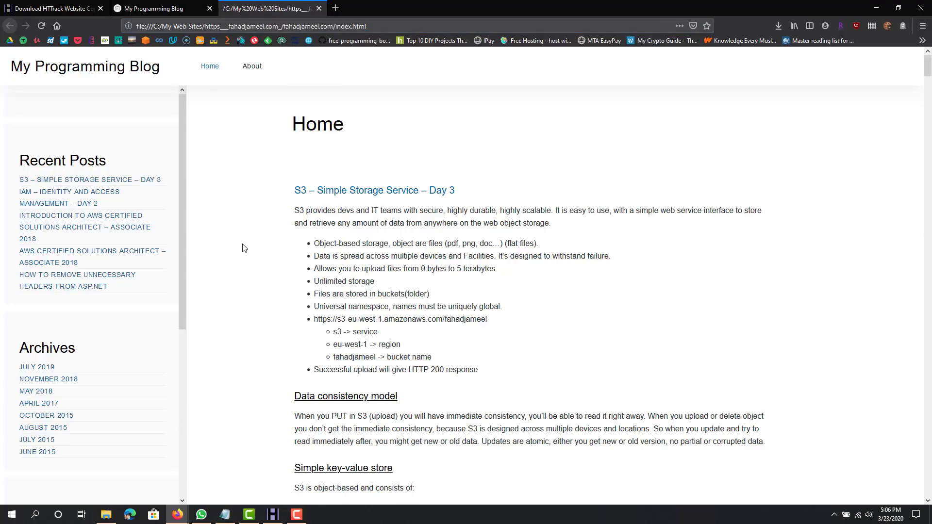
{"action": "scroll", "coordinate": [243, 248], "scroll_direction": "up", "scroll_amount": 1}
{"action": "scroll", "coordinate": [244, 248], "scroll_direction": "up", "scroll_amount": 1}
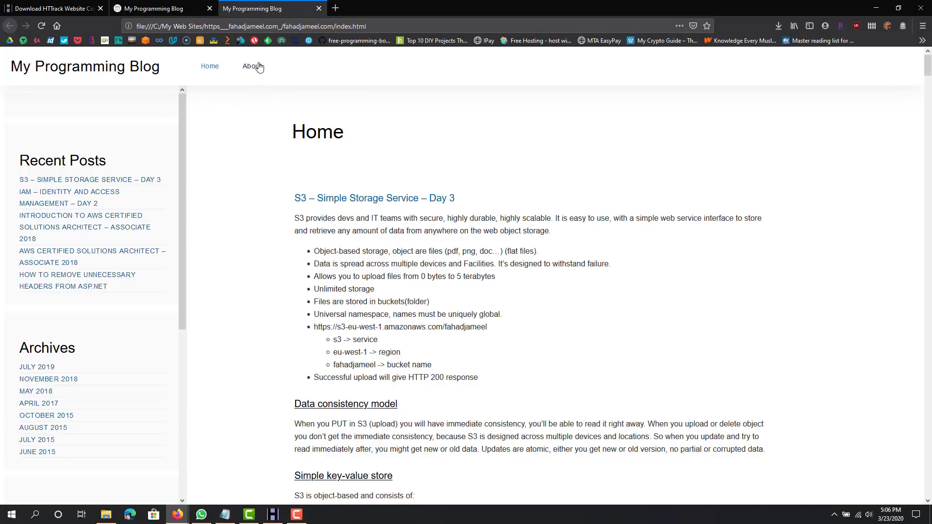
- Open the 'S3 – Simple Storage Service – Day 3' post under Recent Posts and reload it offline
{"action": "left_click", "coordinate": [97, 182]}
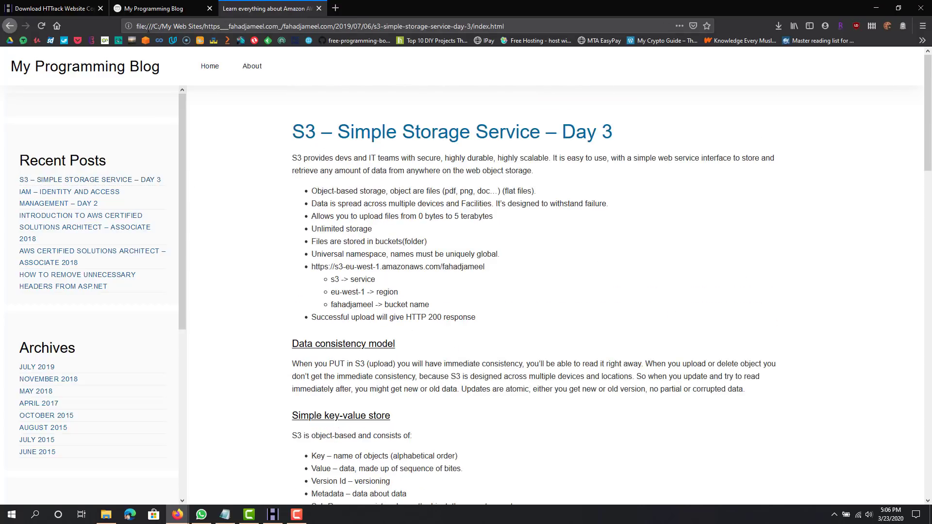
{"action": "left_click", "coordinate": [49, 28]}
{"action": "scroll", "coordinate": [375, 203], "scroll_direction": "down", "scroll_amount": 2}
{"action": "scroll", "coordinate": [335, 218], "scroll_direction": "up", "scroll_amount": 2}
- Back in File Explorer, open the blog's domain folder and select the site's main index.html
{"action": "key", "text": "alt+Tab"}
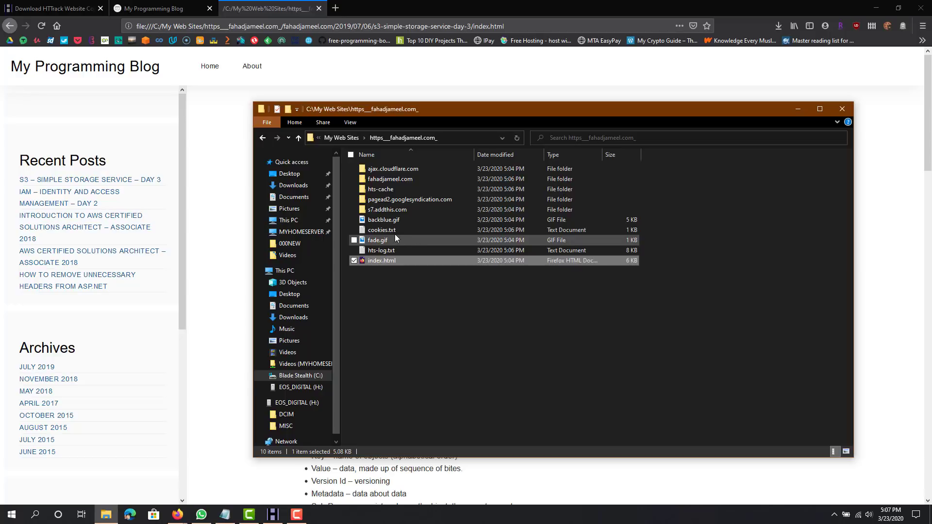
{"action": "double_click", "coordinate": [393, 179]}
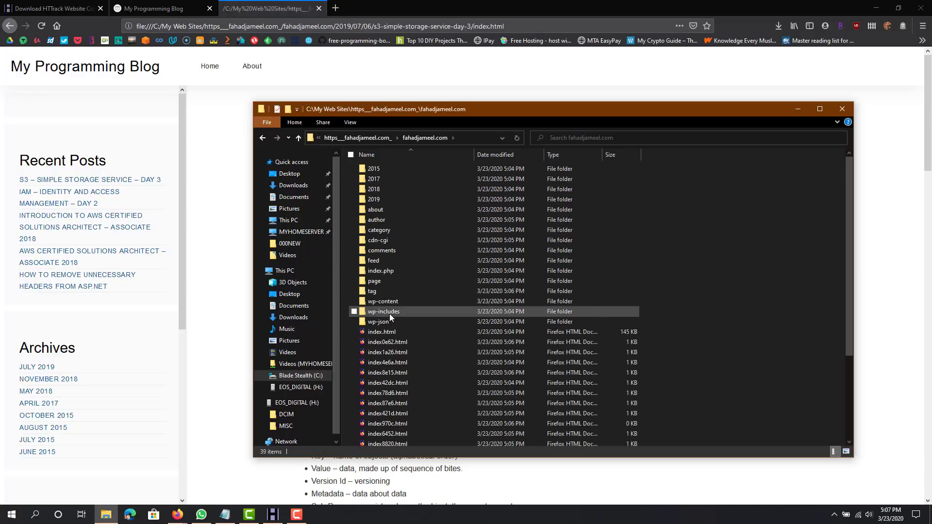
{"action": "scroll", "coordinate": [385, 288], "scroll_direction": "down", "scroll_amount": 4}
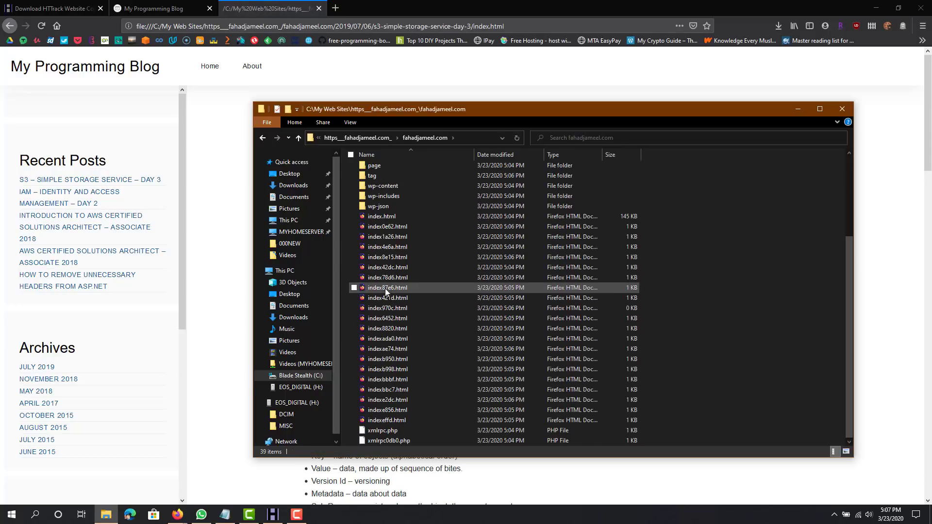
{"action": "left_click", "coordinate": [376, 217]}
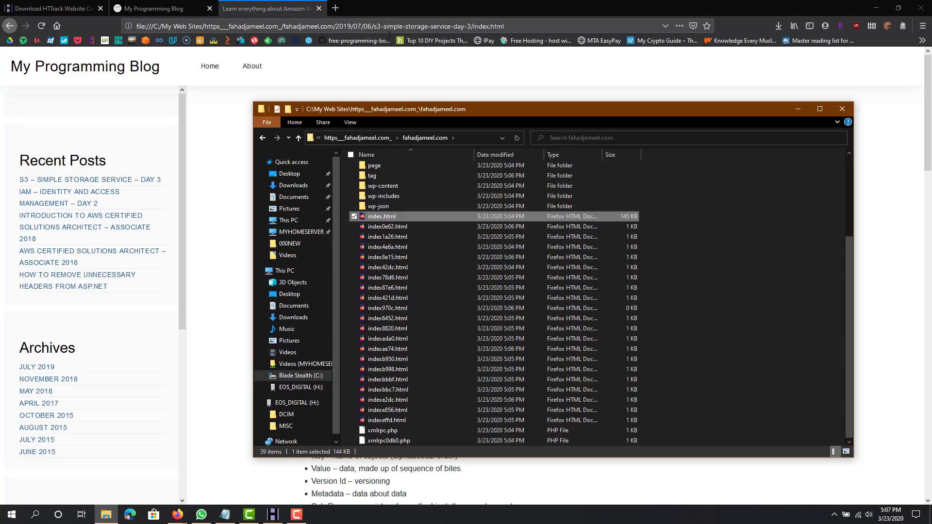
{"action": "scroll", "coordinate": [391, 211], "scroll_direction": "up", "scroll_amount": 4}
- Open the 2019, 07, 06 and s3-simple-storage-service-day-3 folders in turn
{"action": "double_click", "coordinate": [379, 195]}
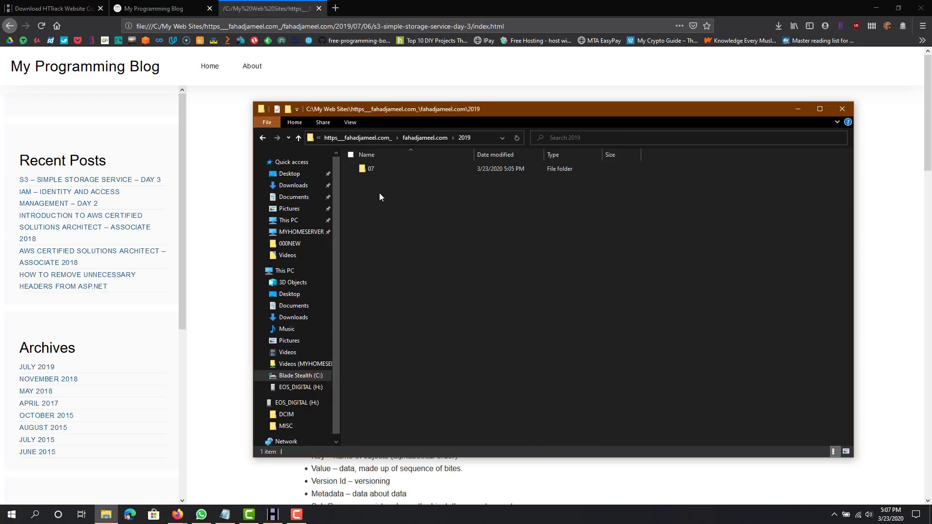
{"action": "double_click", "coordinate": [376, 168]}
{"action": "left_click", "coordinate": [381, 168]}
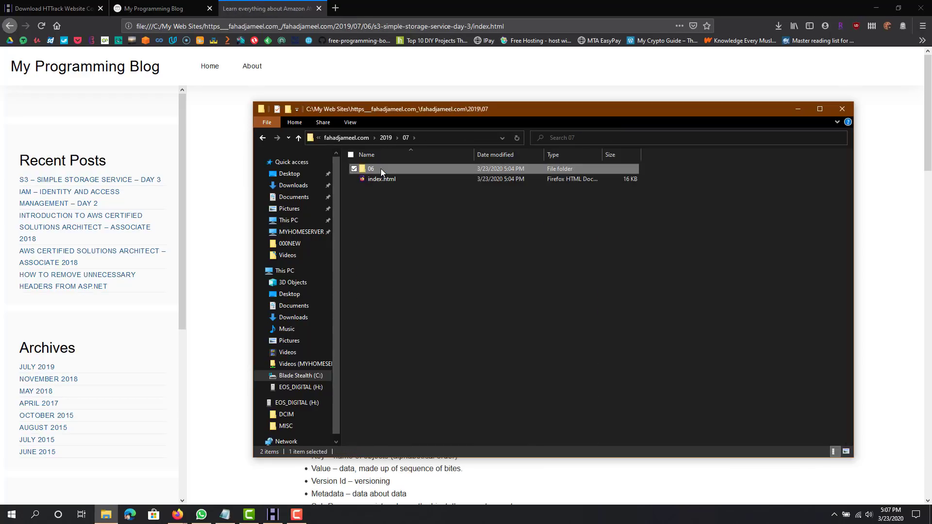
{"action": "double_click", "coordinate": [381, 168]}
{"action": "double_click", "coordinate": [391, 168]}
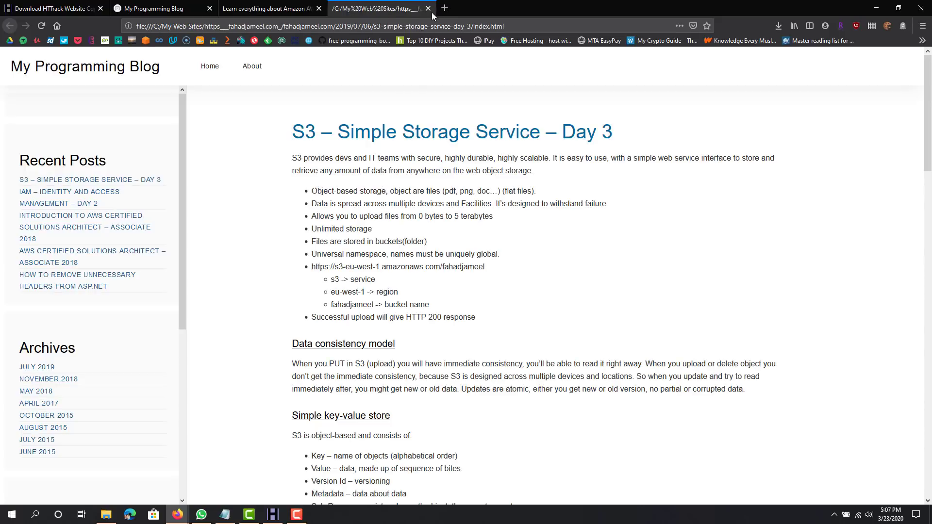
- Close the extra fourth browser tab and bring up the context menu for the post's index.html
{"action": "left_click", "coordinate": [429, 9]}
{"action": "key", "text": "alt+Tab"}
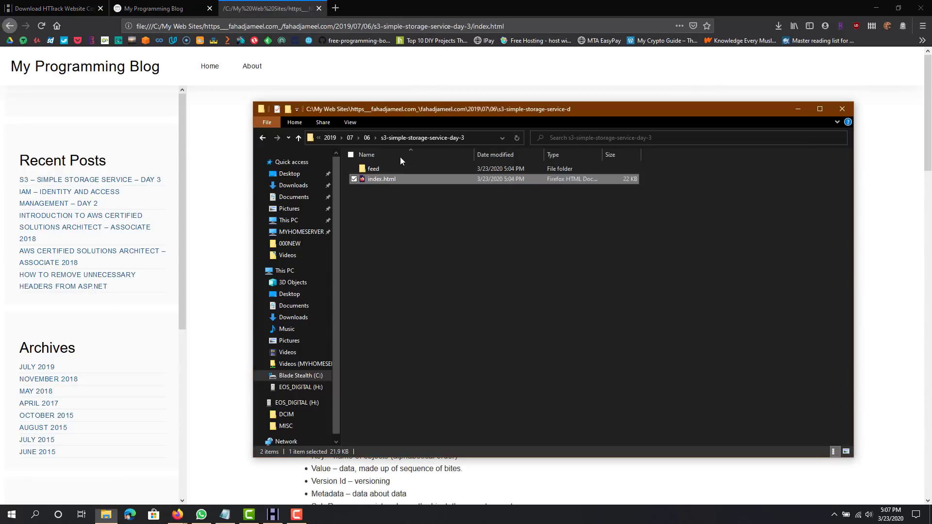
{"action": "right_click", "coordinate": [382, 180]}
- Open the post's index.html with Visual Studio Code and scroll down through its source
{"action": "mouse_move", "coordinate": [341, 217]}
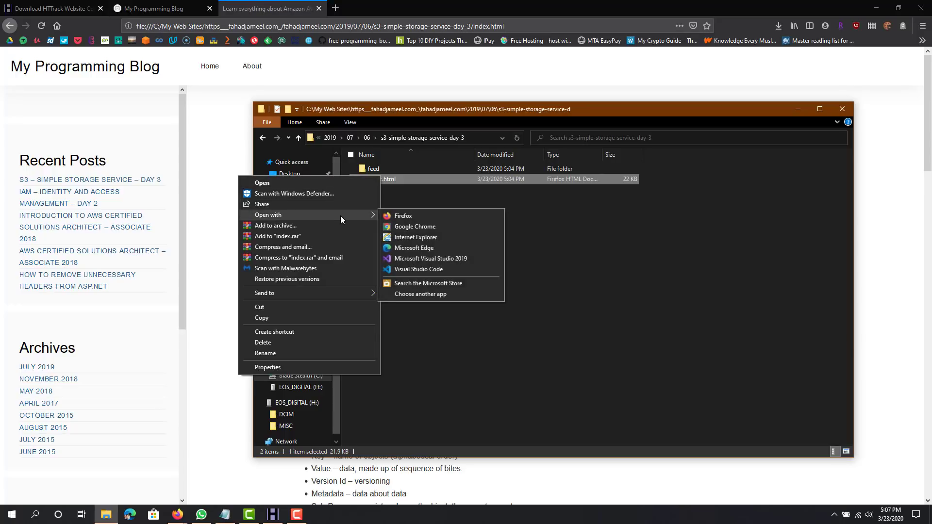
{"action": "left_click", "coordinate": [431, 271]}
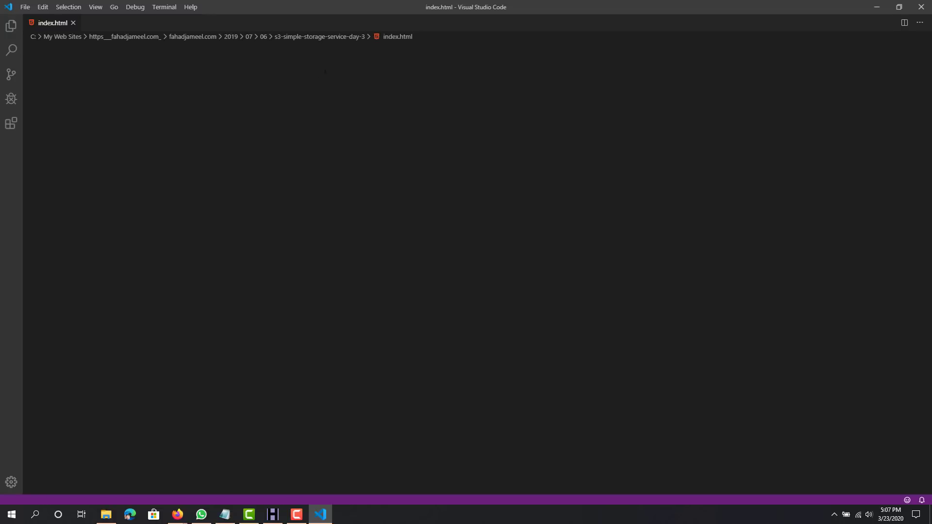
{"action": "scroll", "coordinate": [324, 72], "scroll_direction": "down", "scroll_amount": 4}
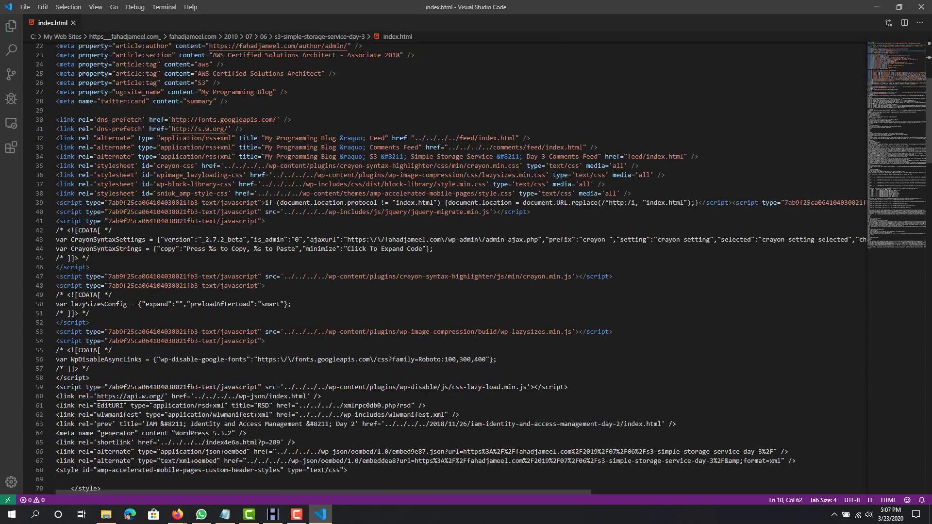
{"action": "scroll", "coordinate": [884, 186], "scroll_direction": "down", "scroll_amount": 12}
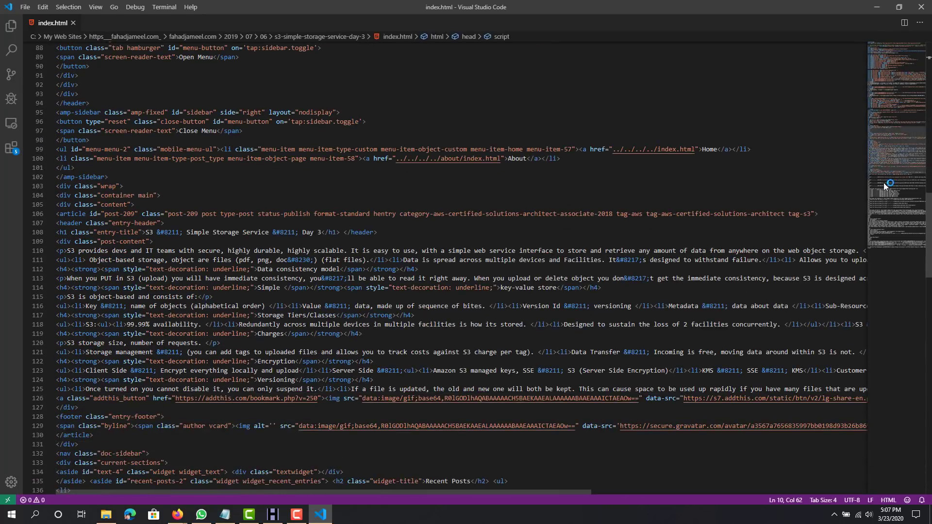
{"action": "scroll", "coordinate": [884, 186], "scroll_direction": "down", "scroll_amount": 3}
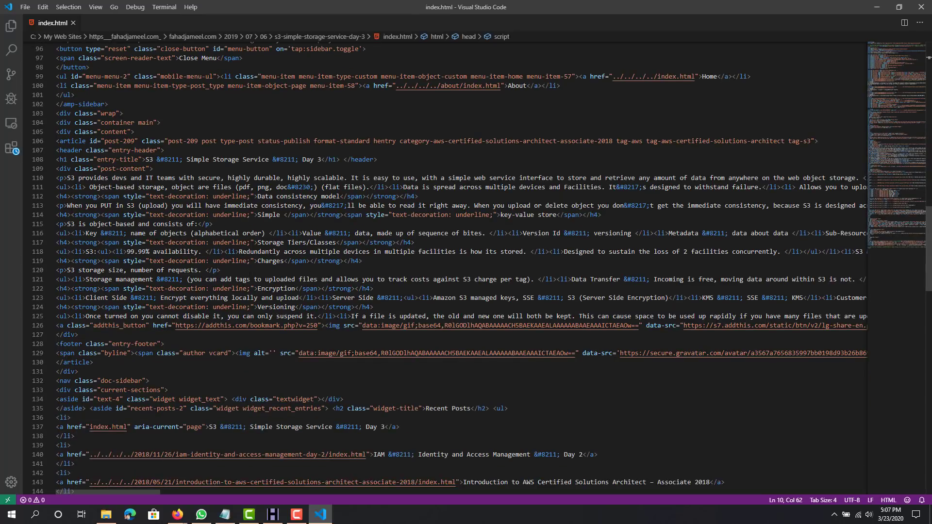
- Scroll to the end of the HTML and highlight the HTTrack 'Mirrored from' comment
{"action": "left_click_drag", "start_coordinate": [219, 353], "coordinate": [59, 168]}
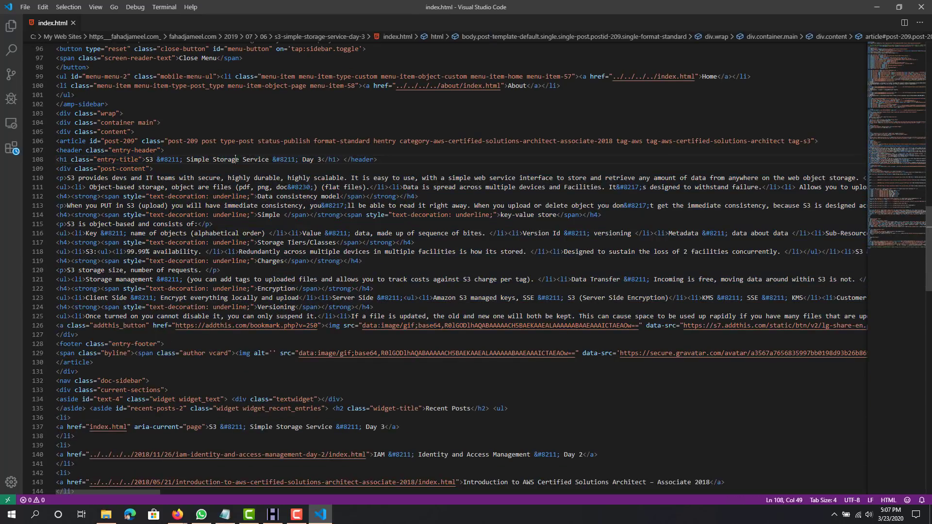
{"action": "left_click", "coordinate": [311, 160]}
{"action": "scroll", "coordinate": [358, 220], "scroll_direction": "down", "scroll_amount": 17}
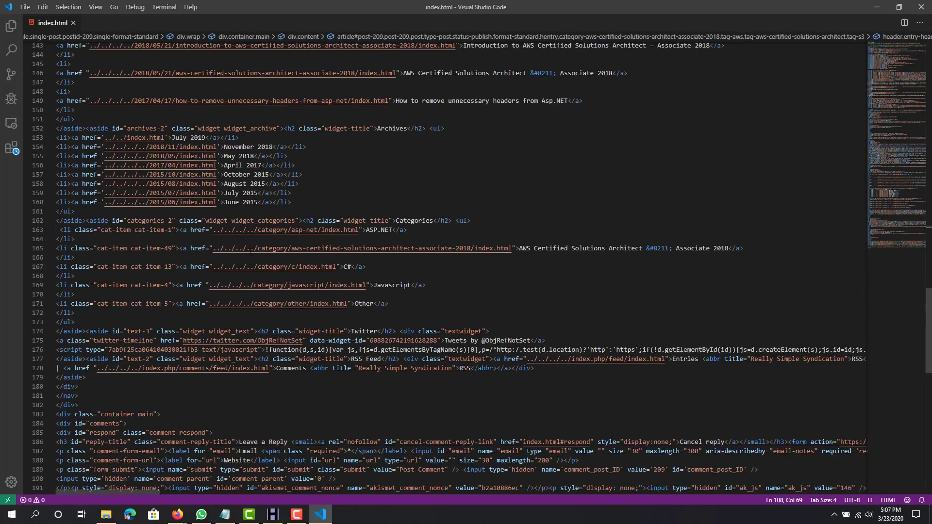
{"action": "key", "text": "ctrl+z"}
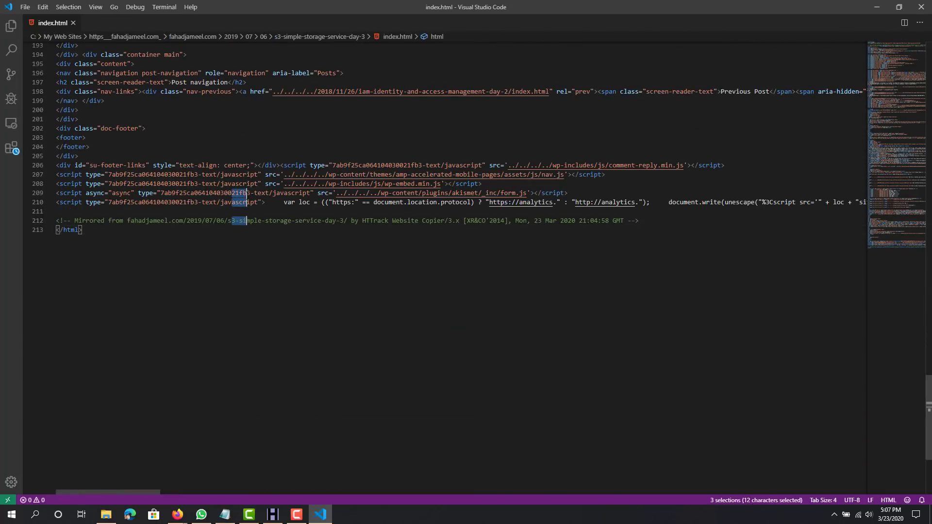
{"action": "key", "text": "alt+Tab"}
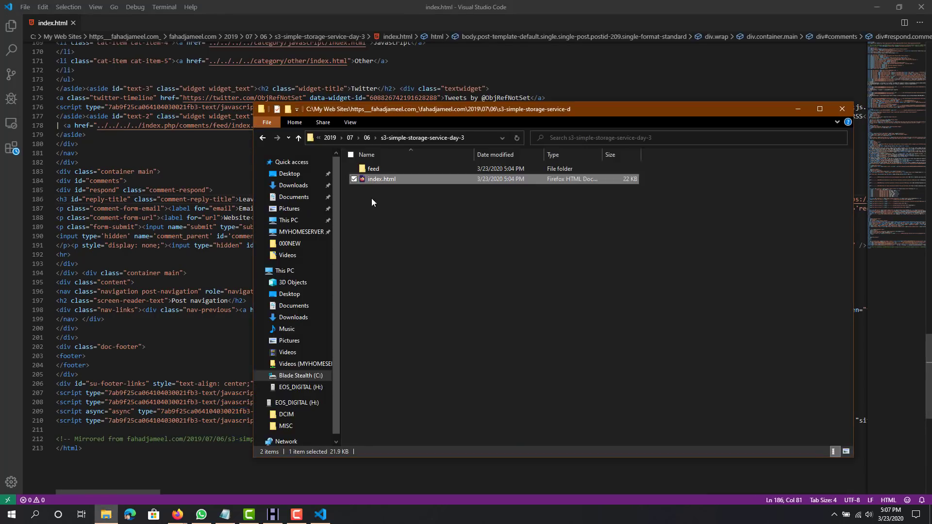
{"action": "key", "text": "alt+Tab"}
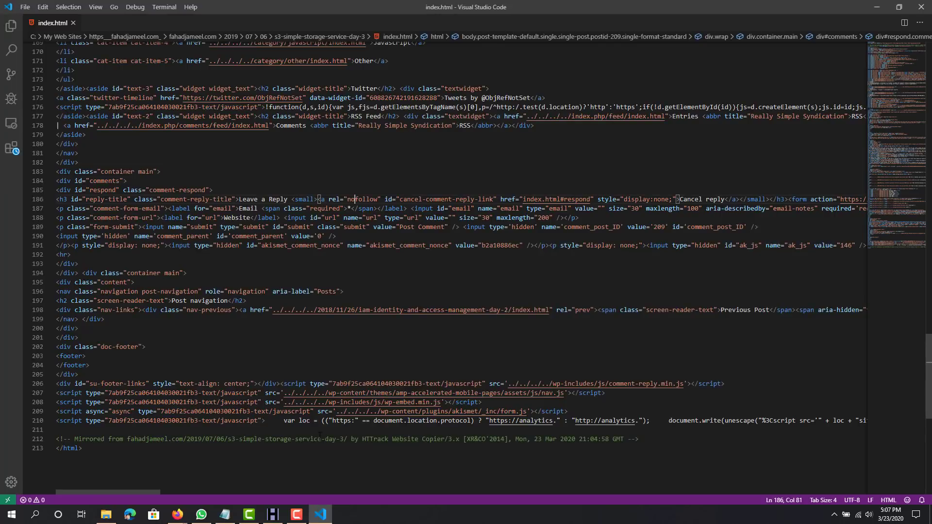
{"action": "left_click_drag", "start_coordinate": [325, 439], "coordinate": [478, 440]}
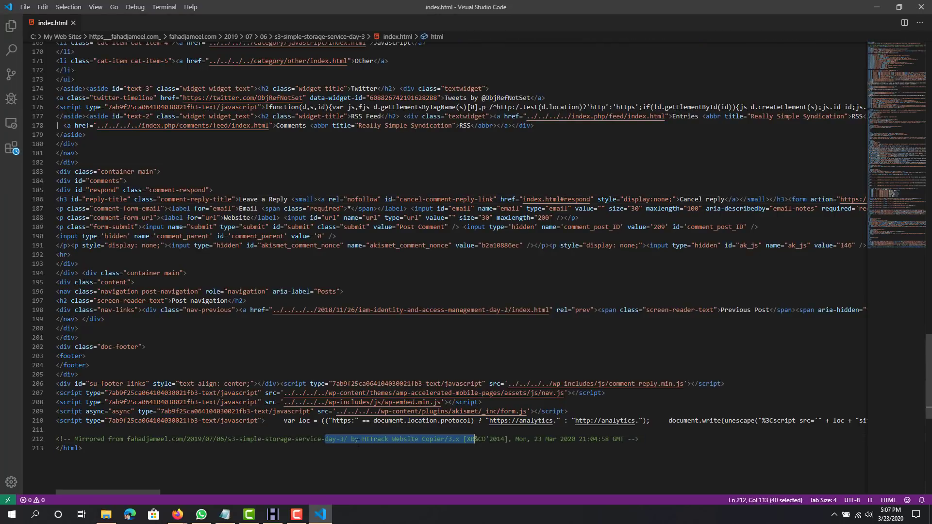
{"action": "left_click", "coordinate": [355, 439]}
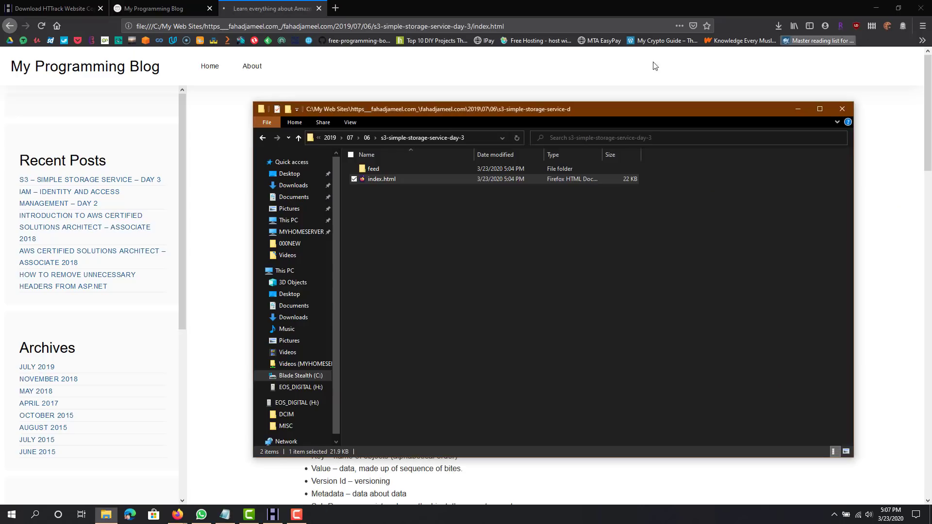
- Close Visual Studio Code and bring WinHTTrack's mirroring-complete window in front of Firefox
{"action": "left_click", "coordinate": [921, 7]}
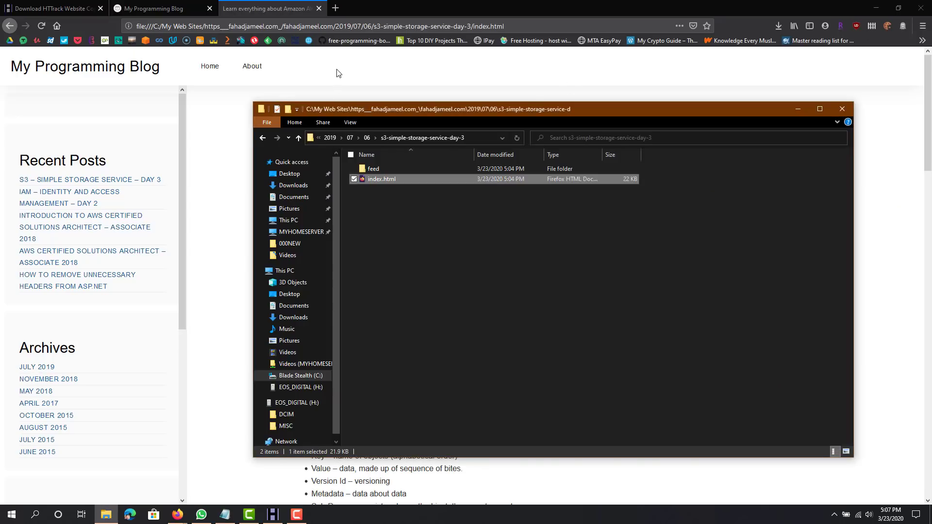
{"action": "left_click", "coordinate": [285, 85]}
{"action": "left_click", "coordinate": [273, 514]}
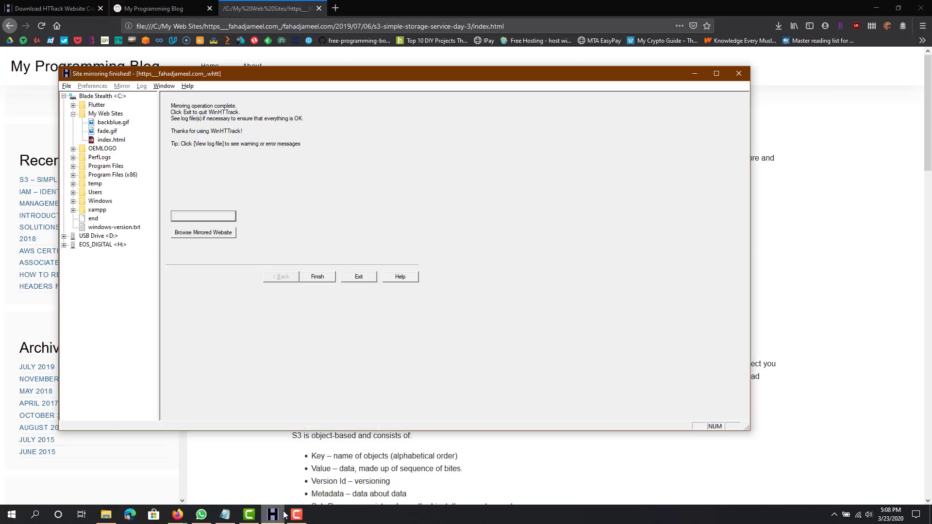